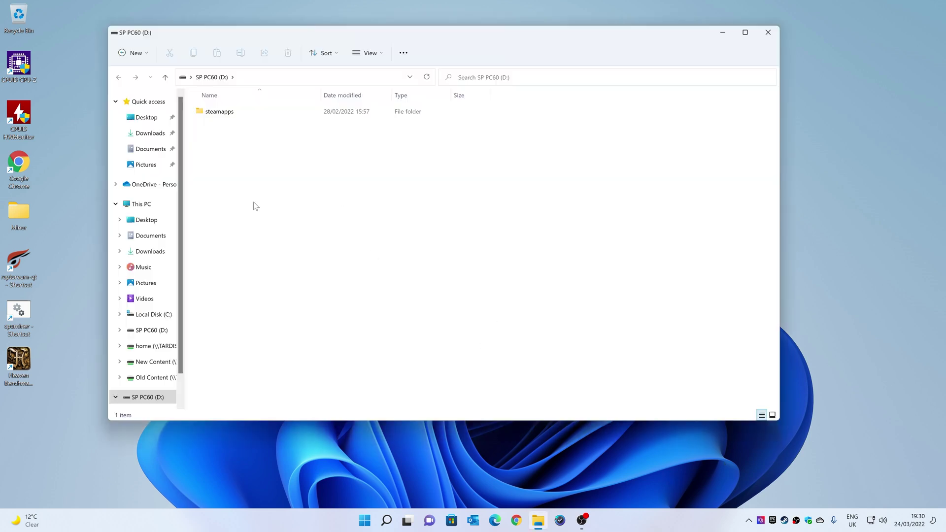
Step: Check the contents of the steamapps folder, then close File Explorer
double_click(222, 112)
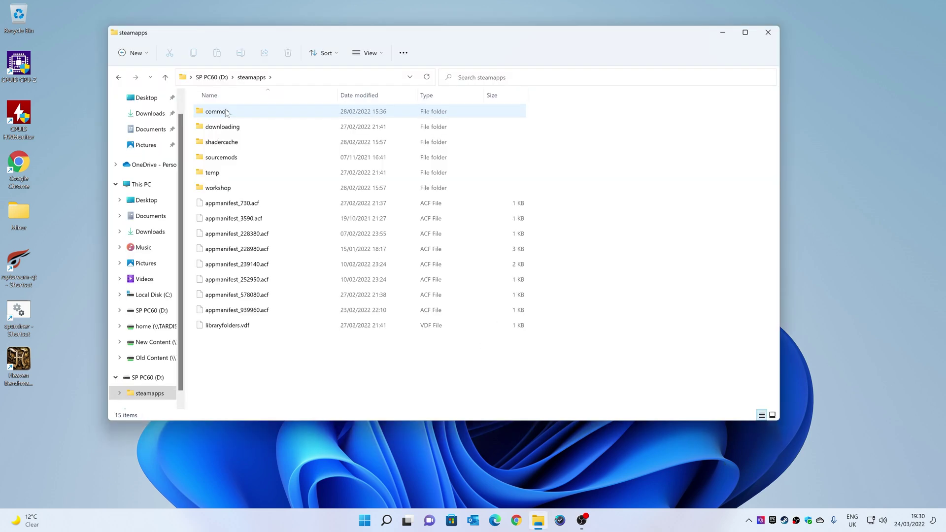
drag(255, 31, 373, 38)
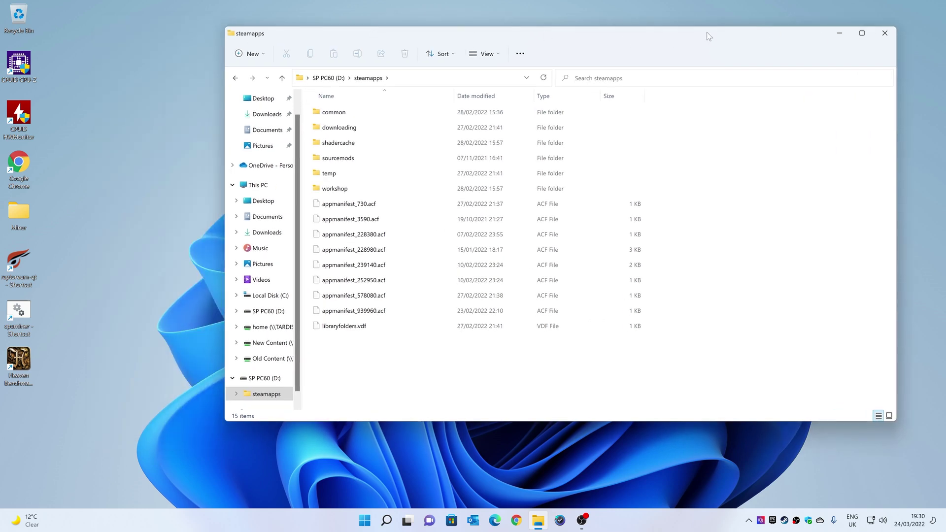
click(886, 36)
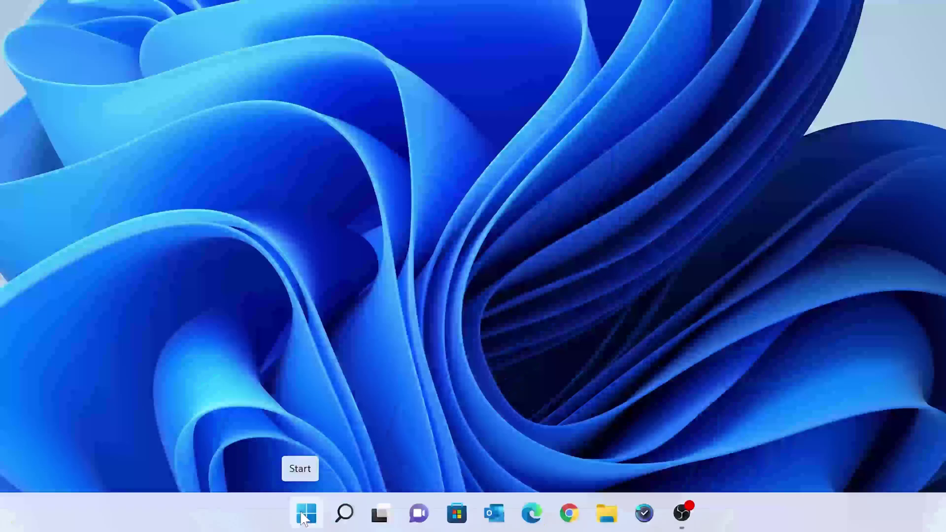
Step: Launch Disk Management from the Start menu, enlarge its window, and select Disk 1 (SP PC60 D:)
right_click(304, 515)
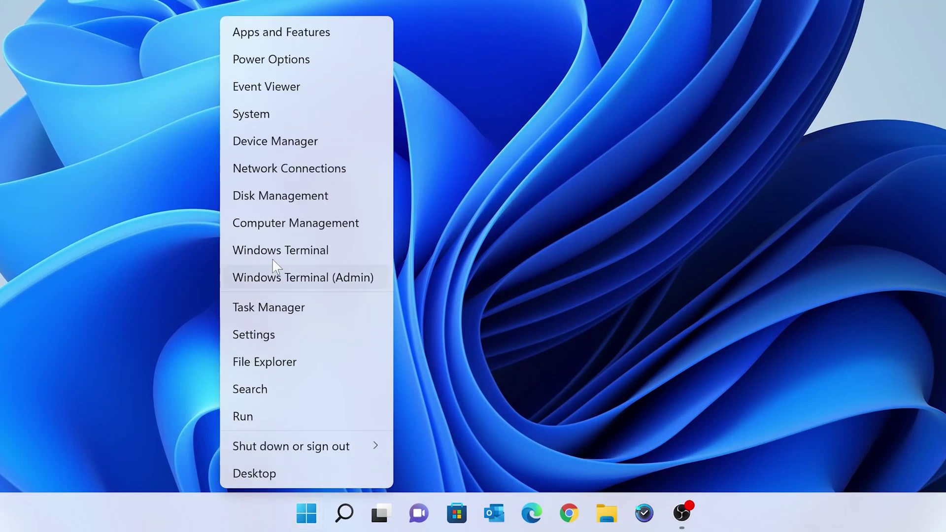
click(261, 199)
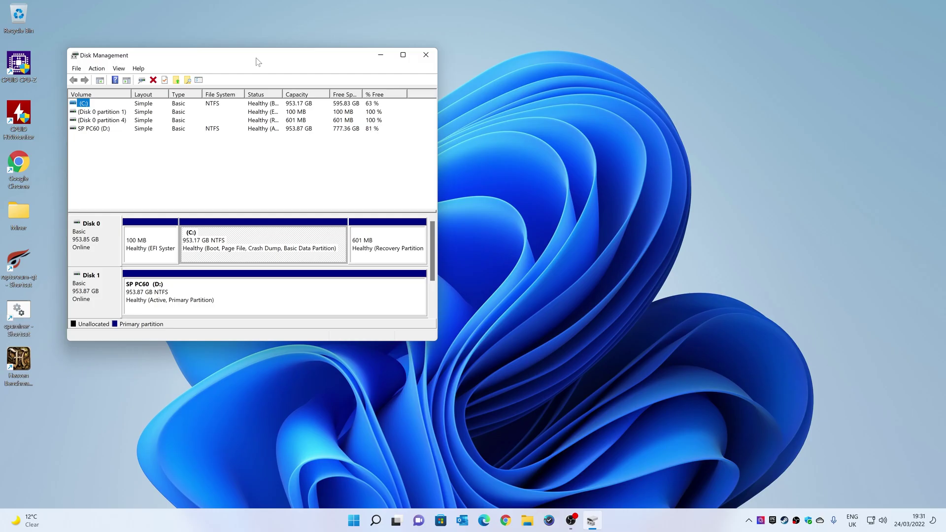
drag(257, 47, 309, 33)
drag(287, 314, 287, 436)
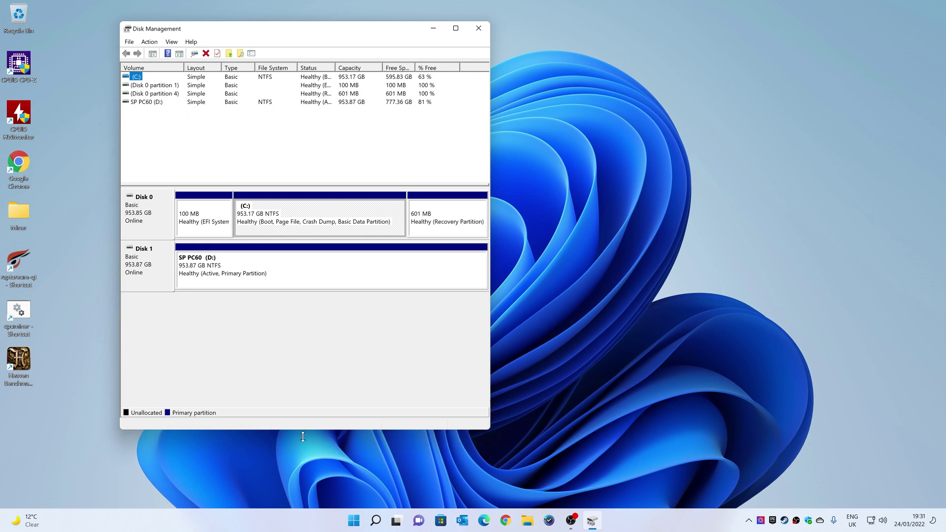
drag(491, 214, 845, 201)
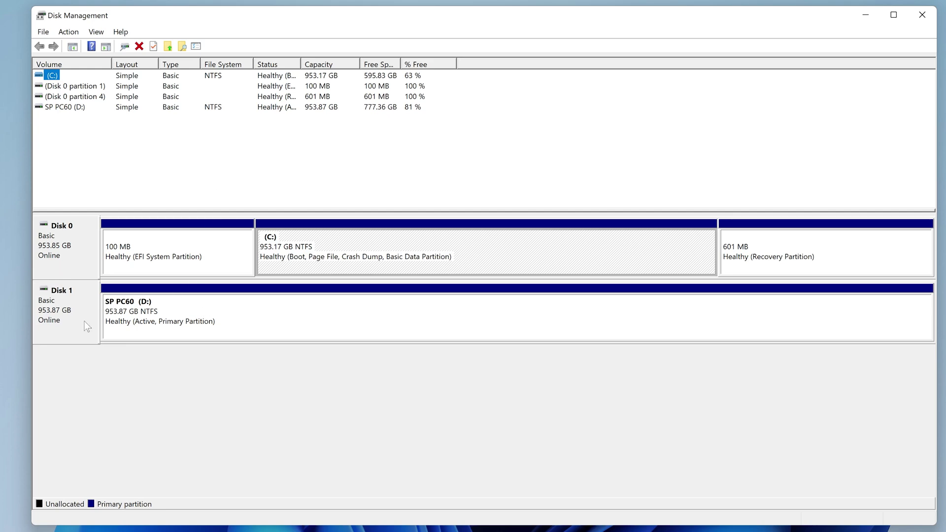
click(64, 316)
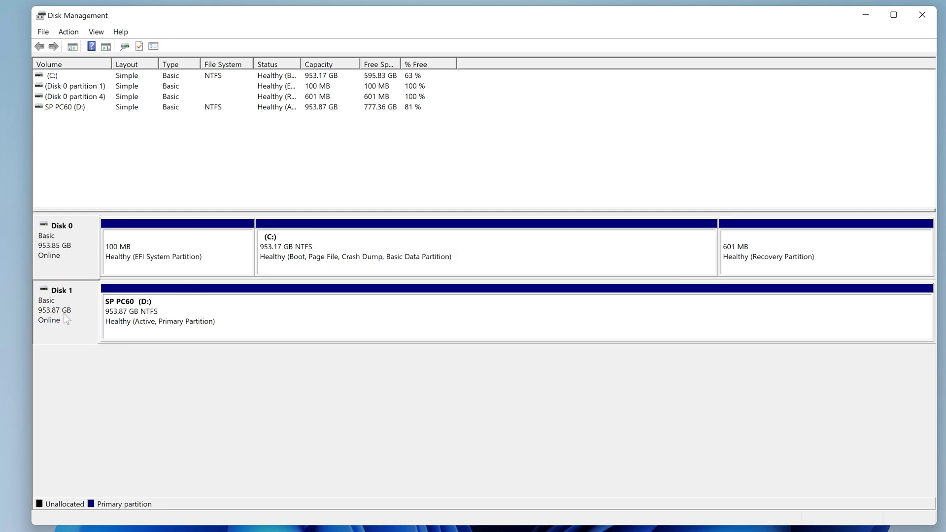
Step: Shrink the SP PC60 (D:) volume by the maximum 795967 MB
right_click(380, 319)
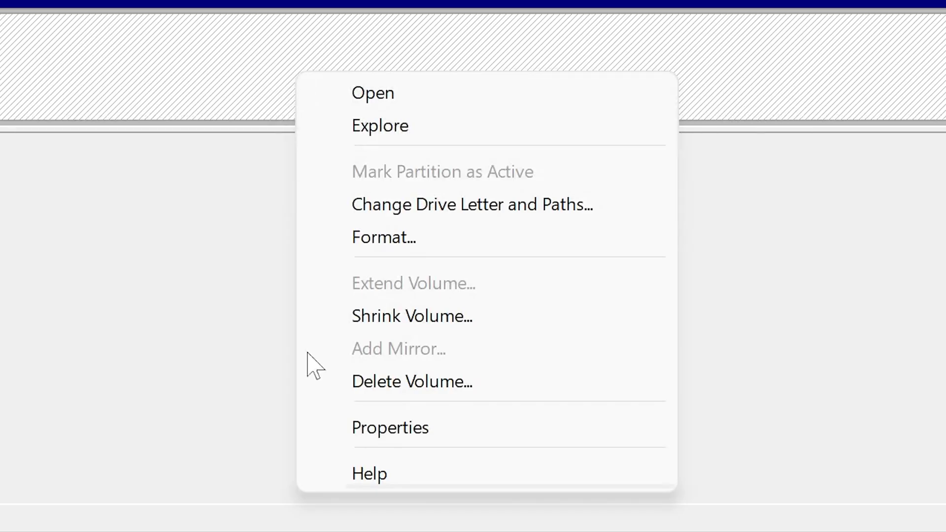
click(397, 318)
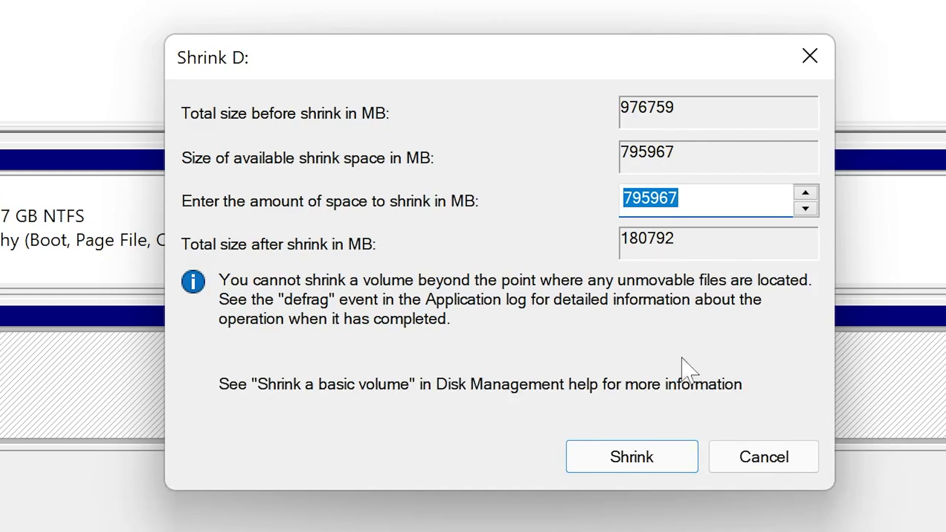
click(644, 469)
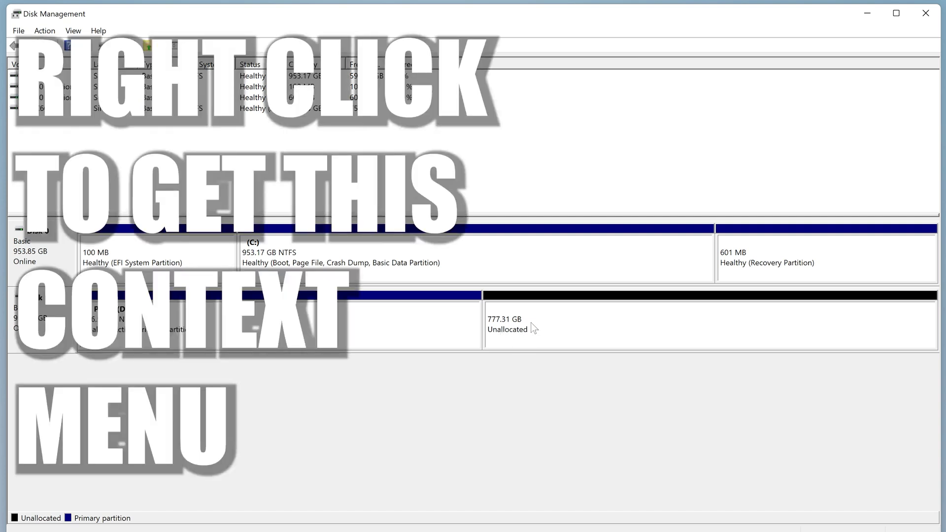
Step: Start a New Simple Volume in Disk 1's unallocated space with a size of 1024 MB
right_click(572, 321)
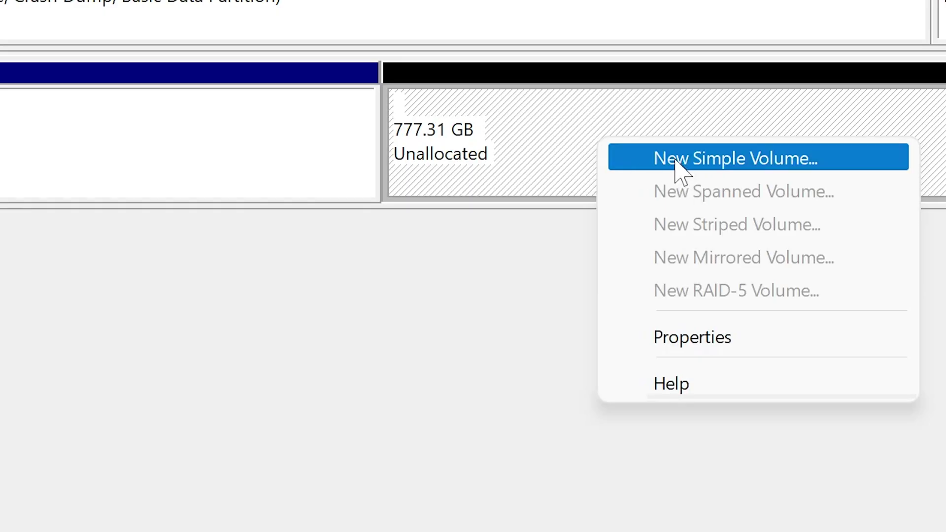
click(676, 162)
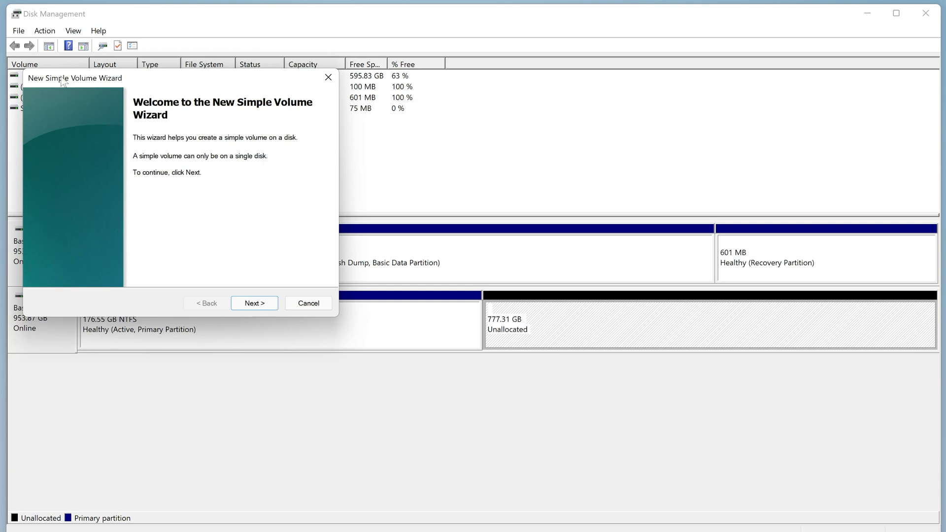
click(244, 301)
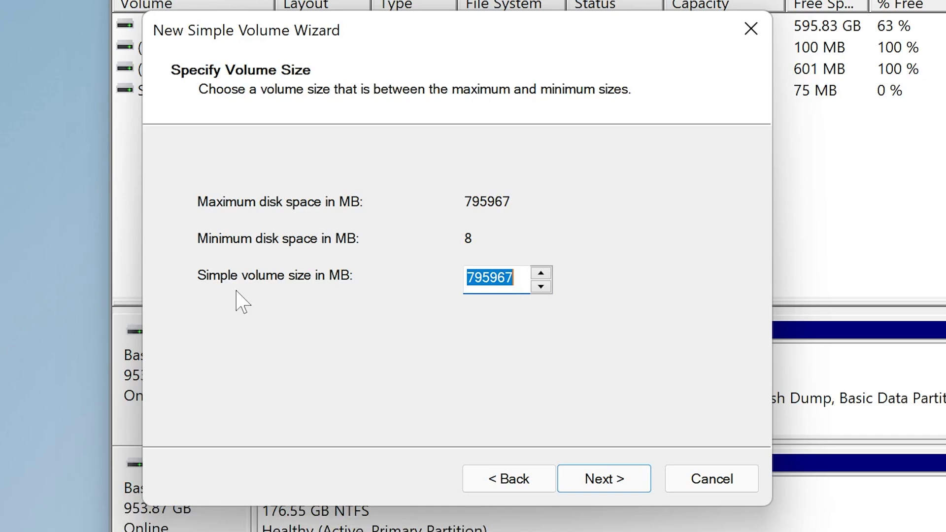
text(10214)
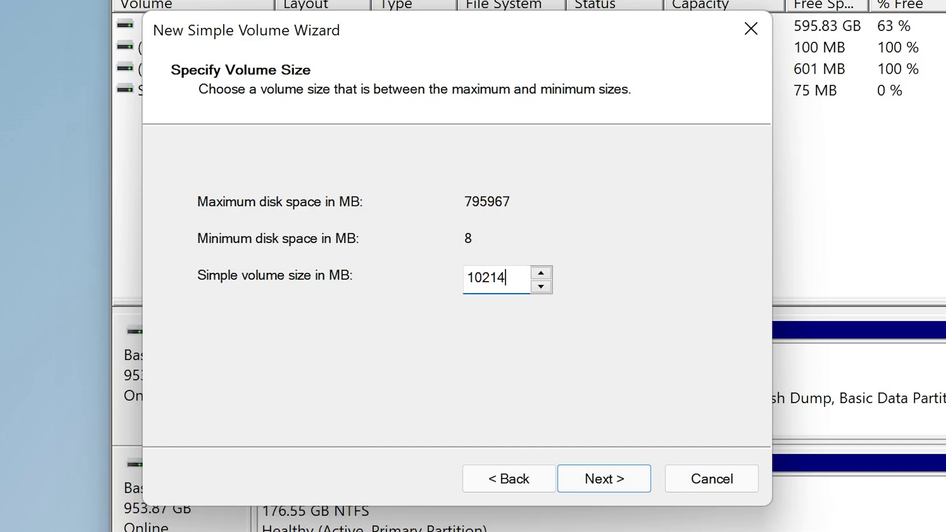
key(BackSpace)
key(BackSpace)
text(4)
Step: Accept the 1024 MB size and assign drive letter Z to the new volume
click(593, 488)
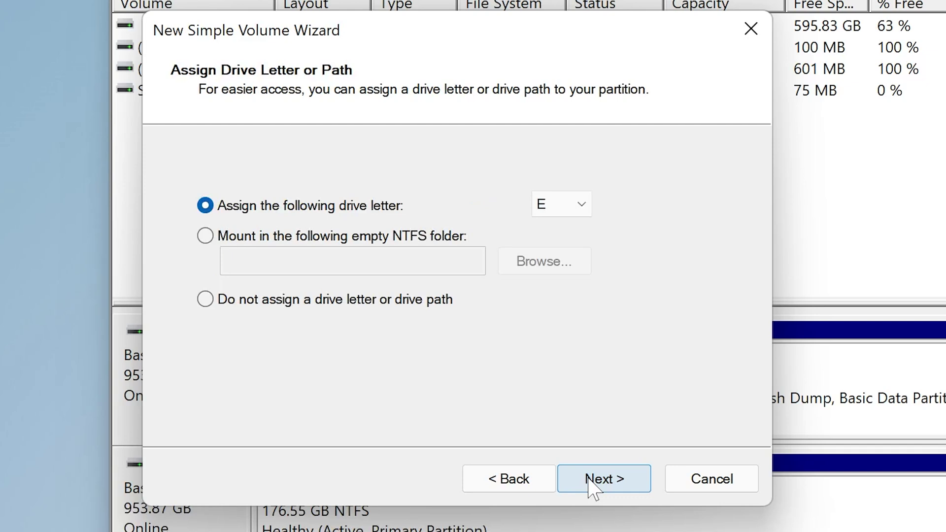
click(591, 216)
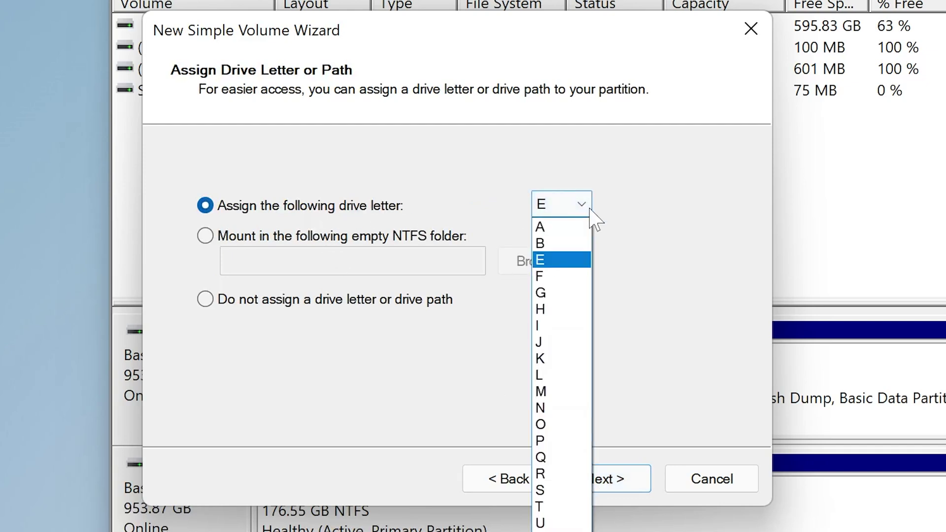
key(z)
key(Return)
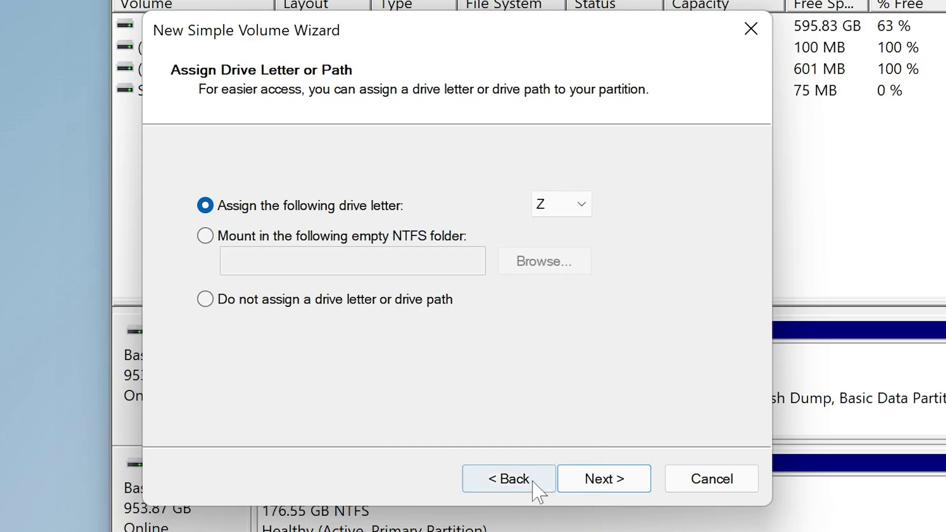
click(585, 490)
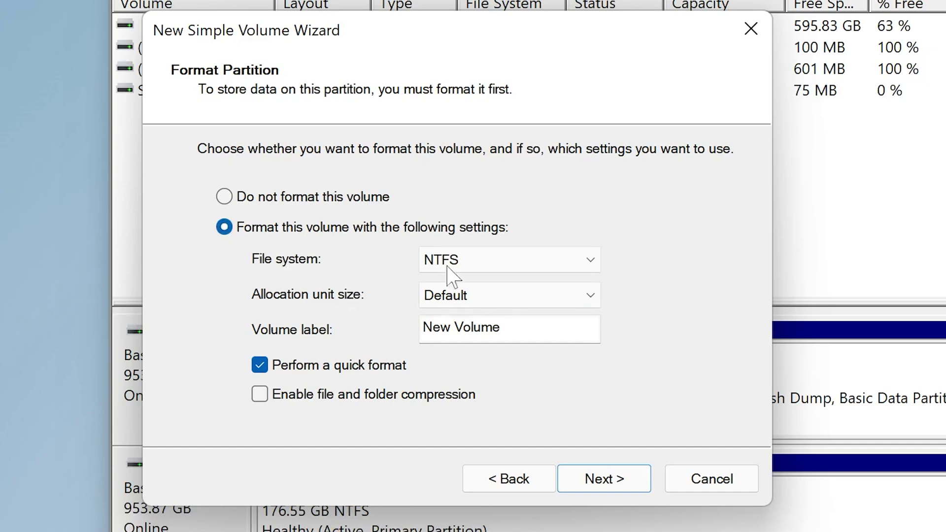
Step: Format it as FAT32 with default allocation size and an empty label, then finish the wizard
click(483, 268)
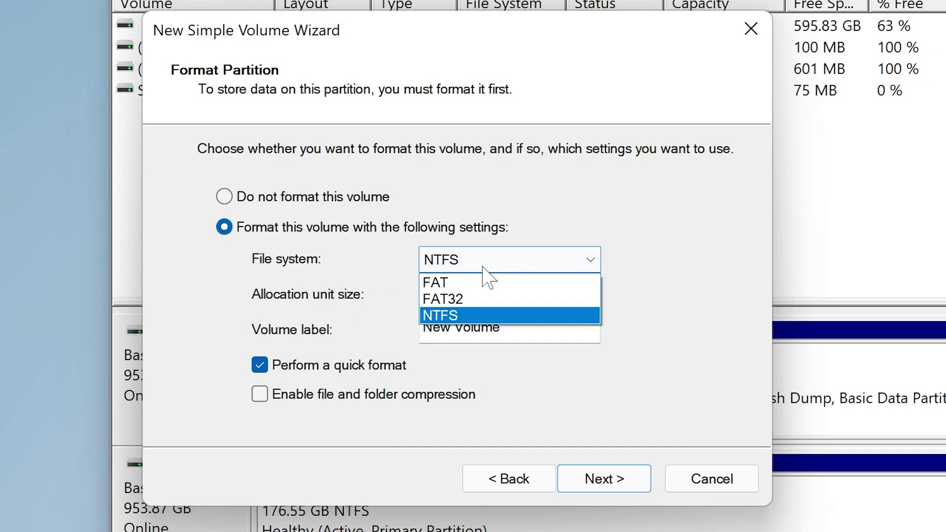
click(481, 300)
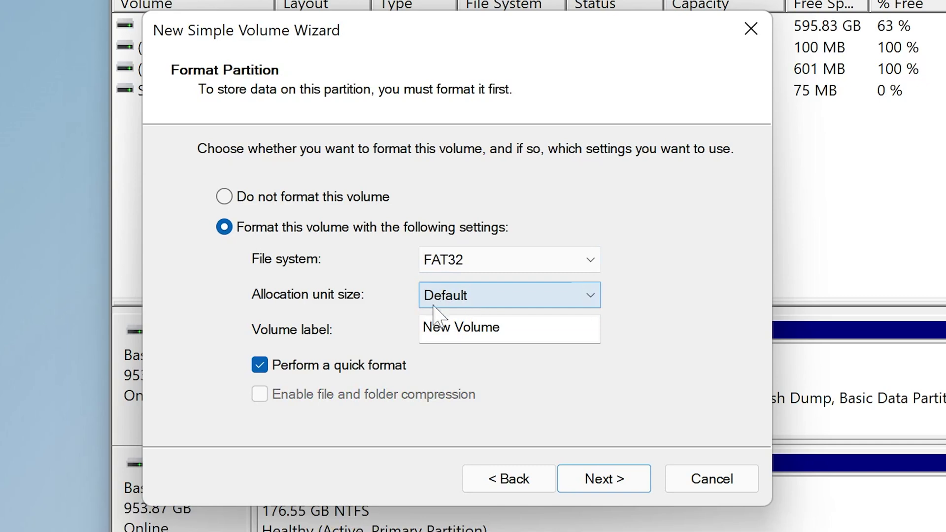
click(497, 298)
click(477, 327)
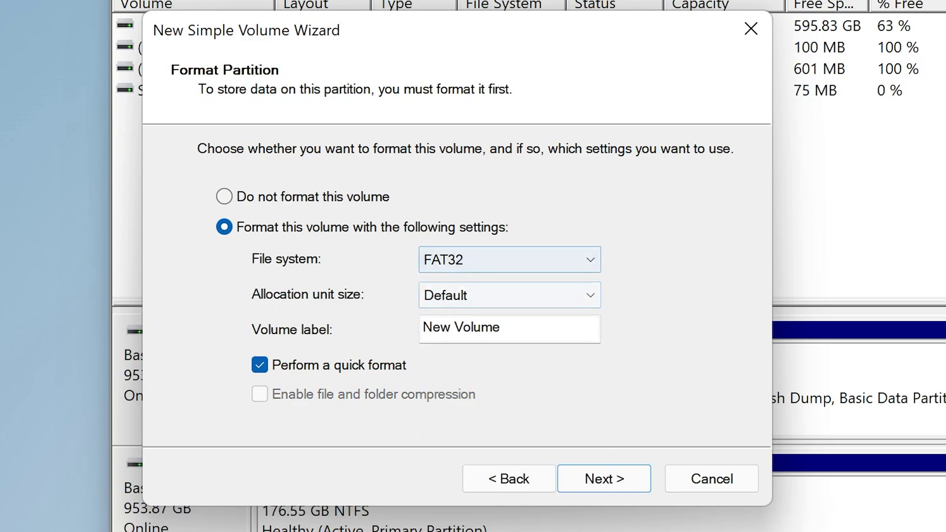
click(459, 334)
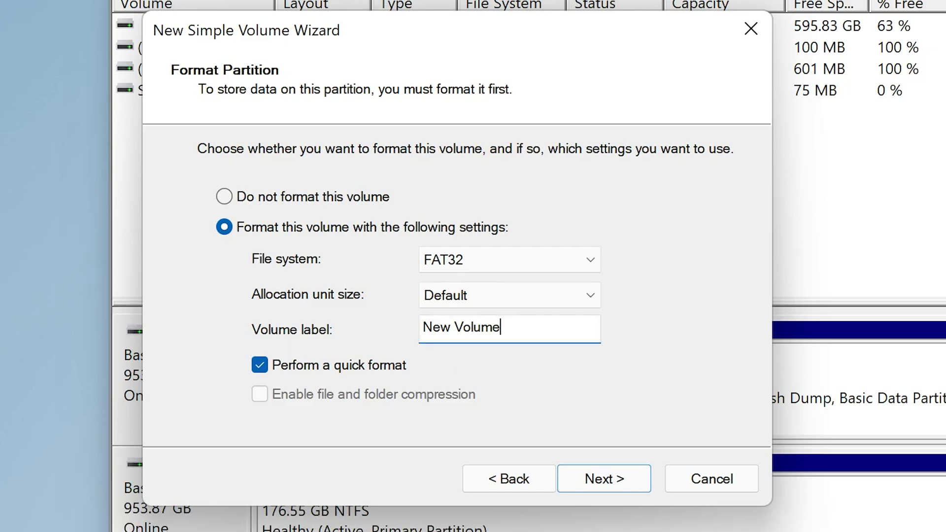
key(BackSpace)
key(BackSpace)
key(BackSpace)
key(BackSpace)
key(BackSpace)
key(BackSpace)
key(BackSpace)
key(BackSpace)
key(BackSpace)
key(BackSpace)
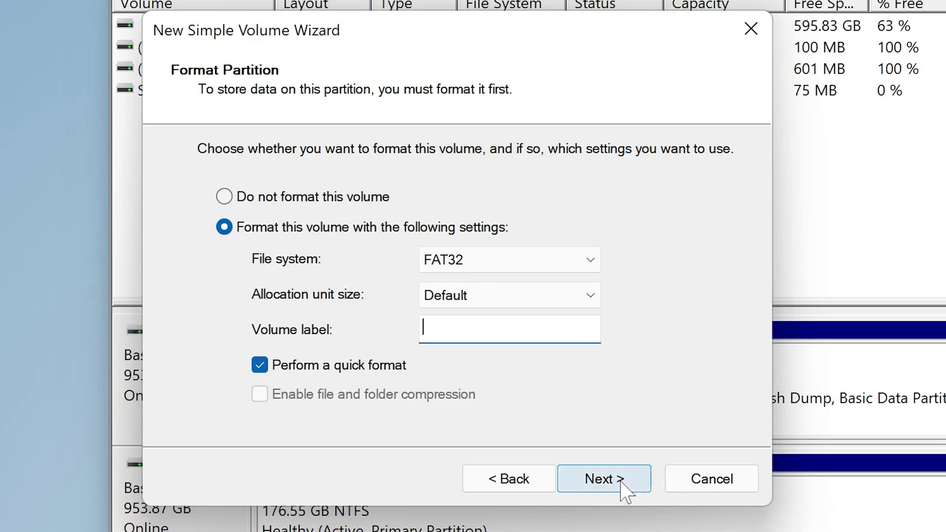
click(622, 488)
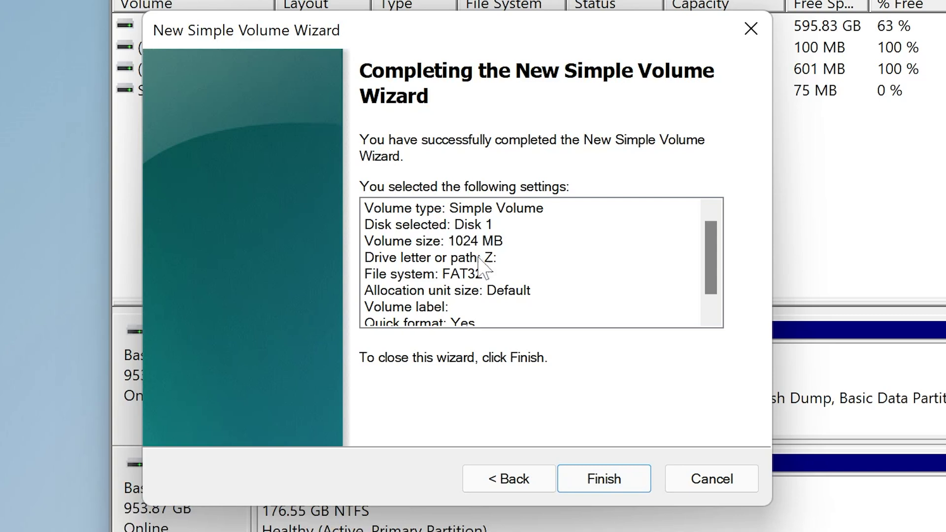
click(592, 477)
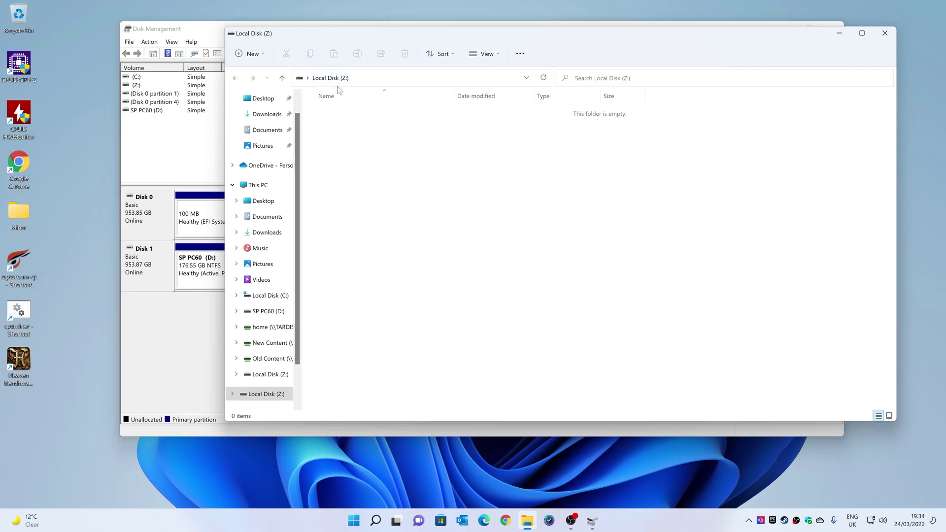
Step: Close the empty Local Disk (Z:) window to see the 1.00 GB FAT32 partition
click(885, 33)
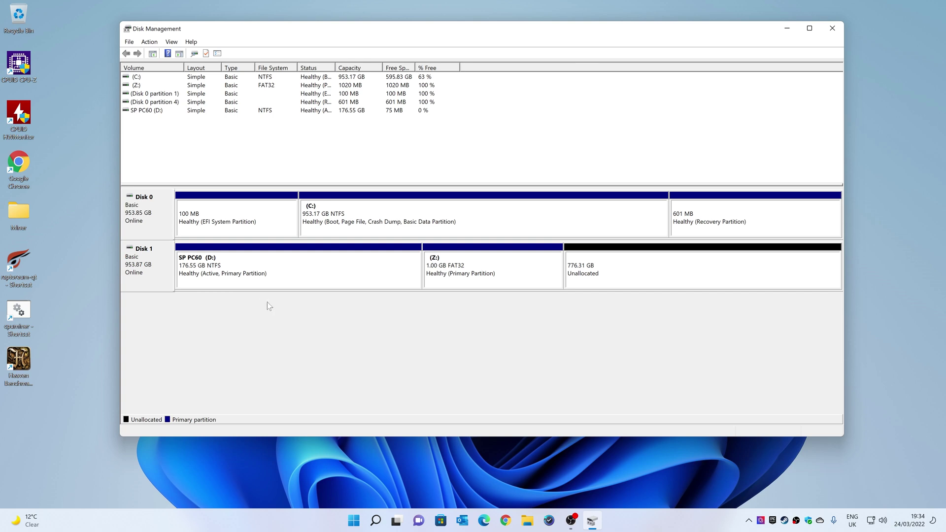
Step: Safely eject the PC60 USB drive from the notification area
click(748, 521)
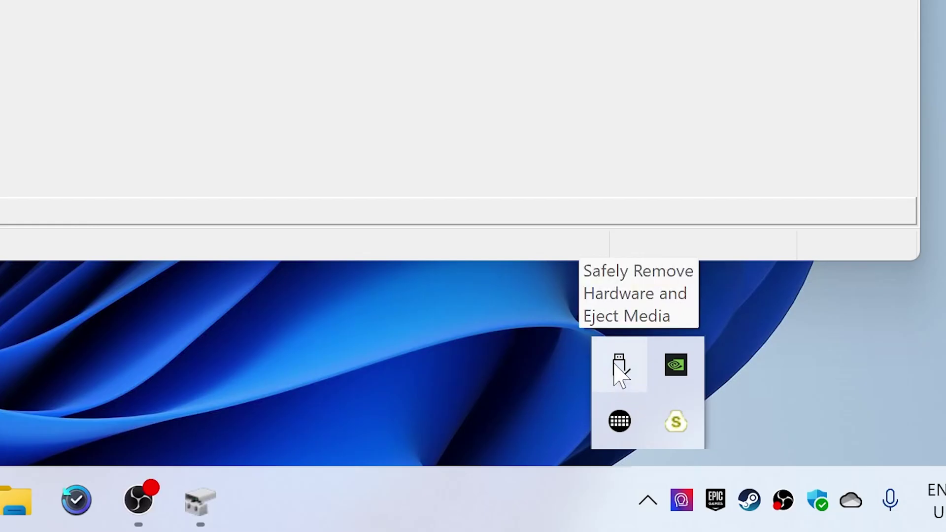
click(620, 369)
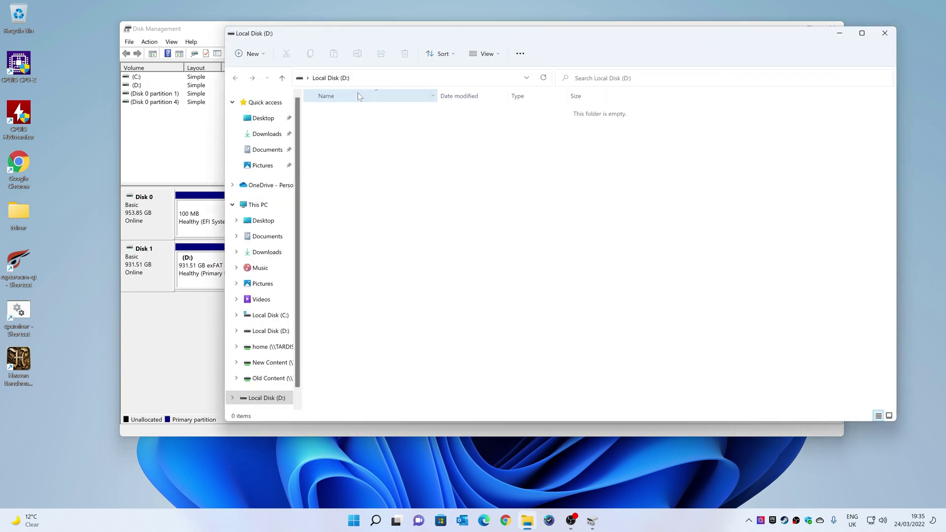
Step: Close the empty D: window and delete Disk 1's 931.51 GB exFAT D: volume
click(884, 33)
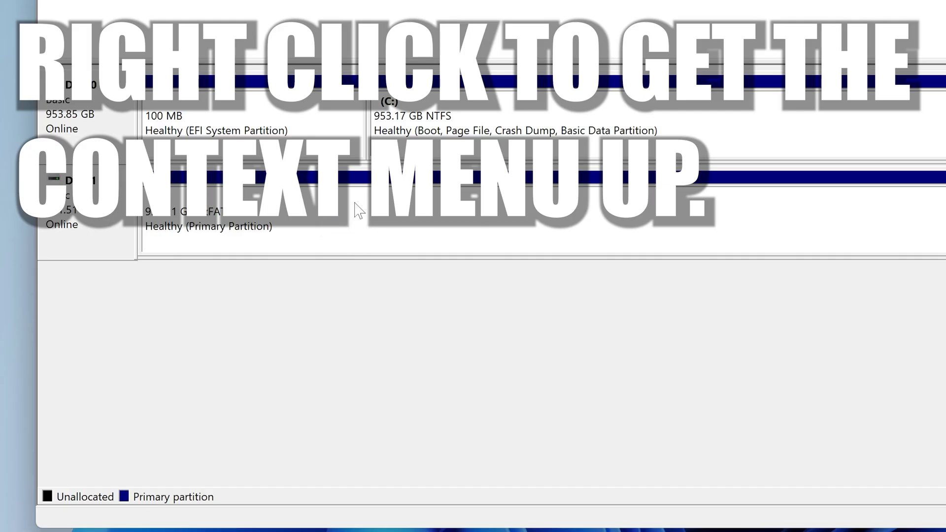
right_click(422, 225)
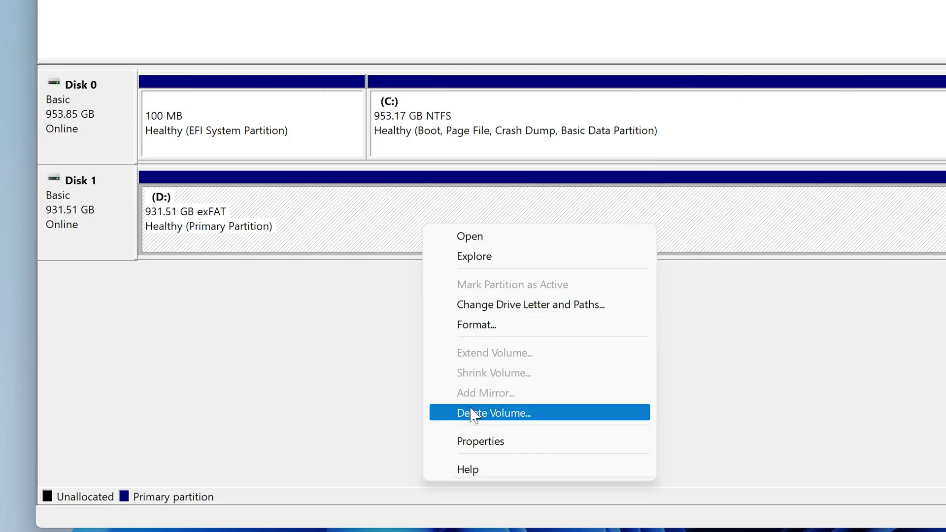
click(473, 417)
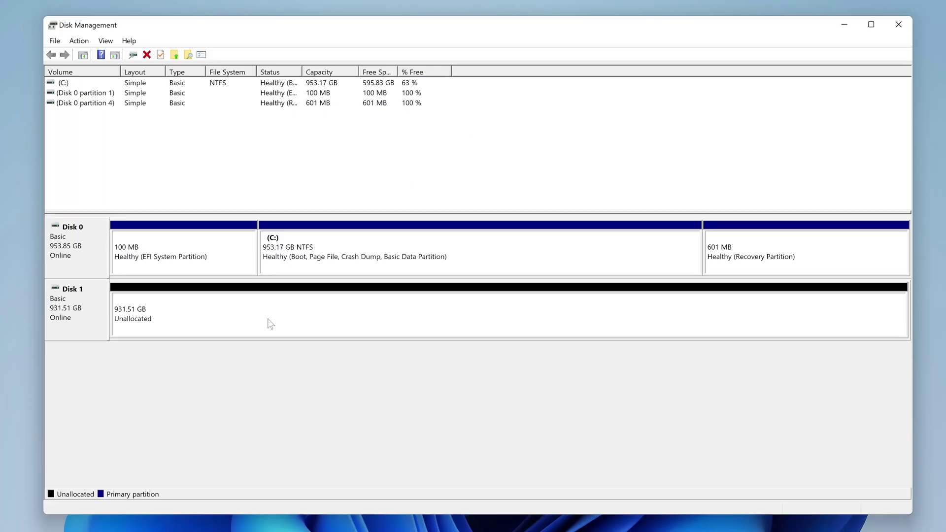
Step: Start a New Simple Volume on Disk 1 sized 2048 MB with drive letter Z
right_click(274, 324)
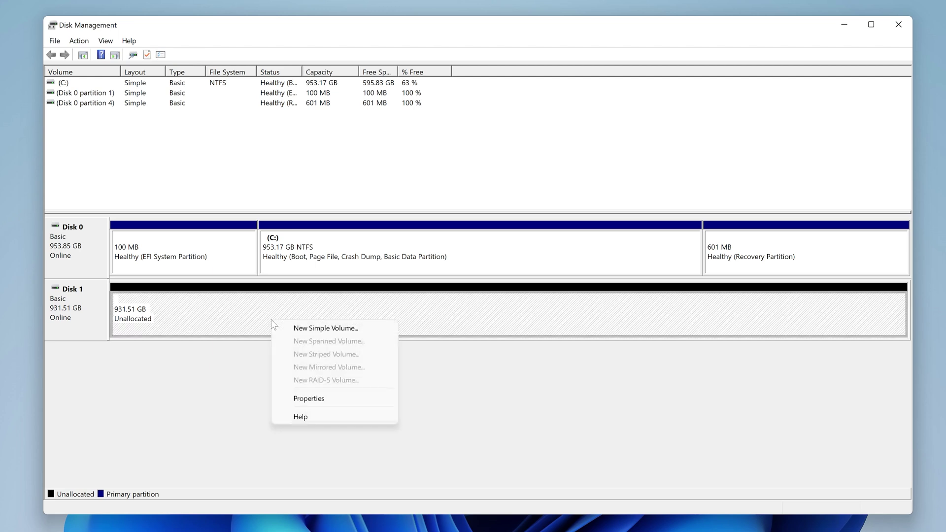
click(307, 328)
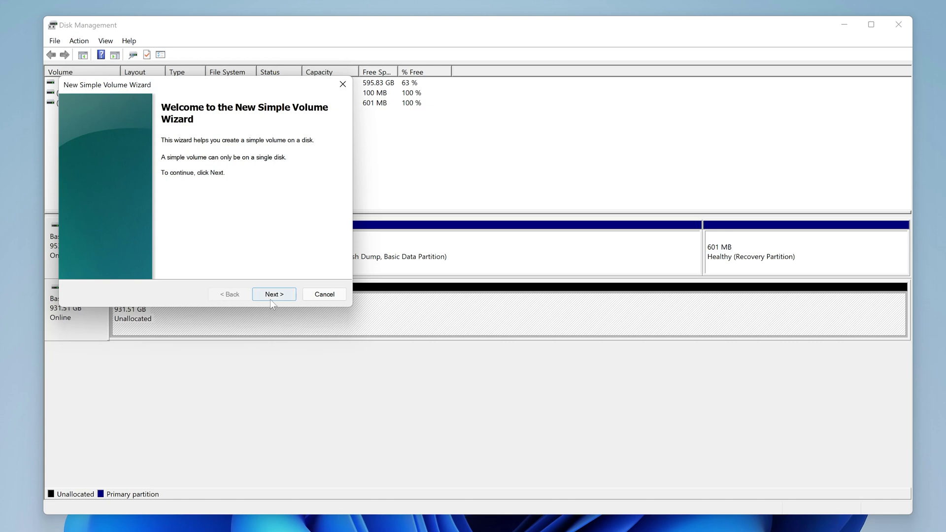
click(270, 298)
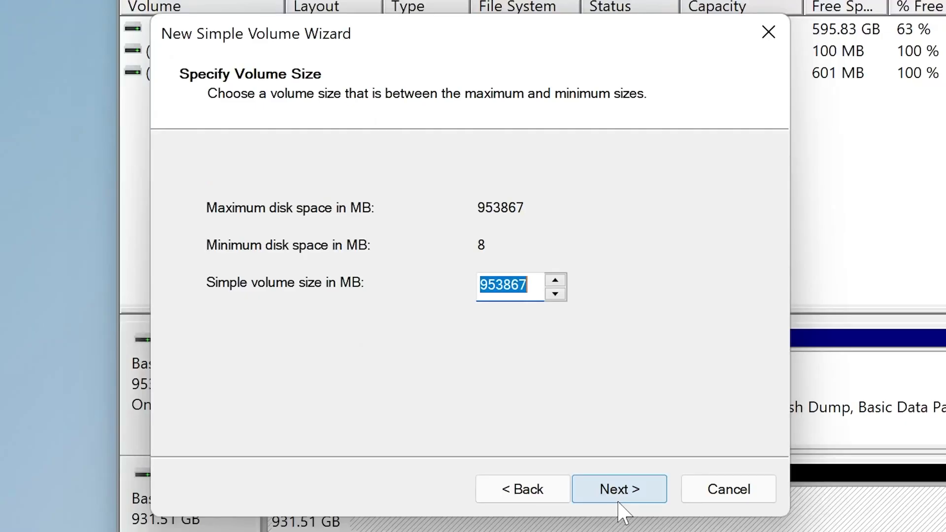
text(20)
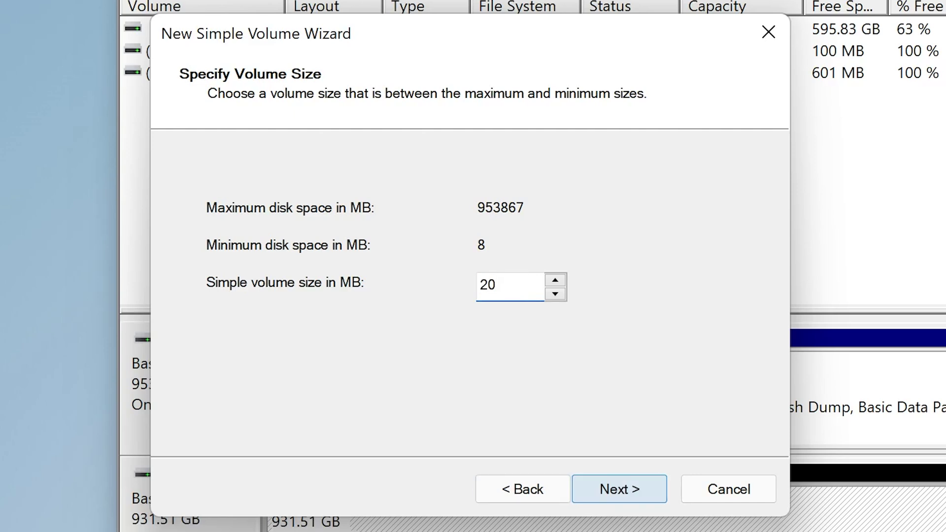
text(48)
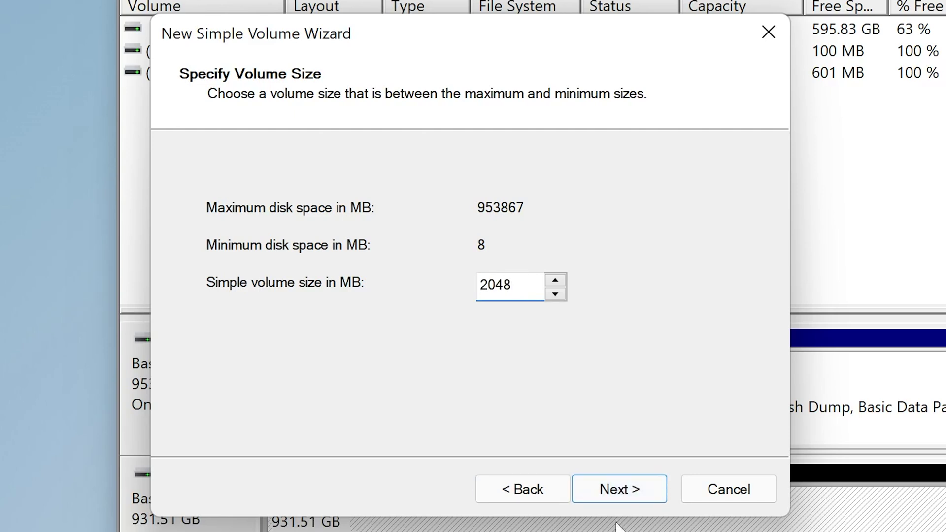
click(621, 493)
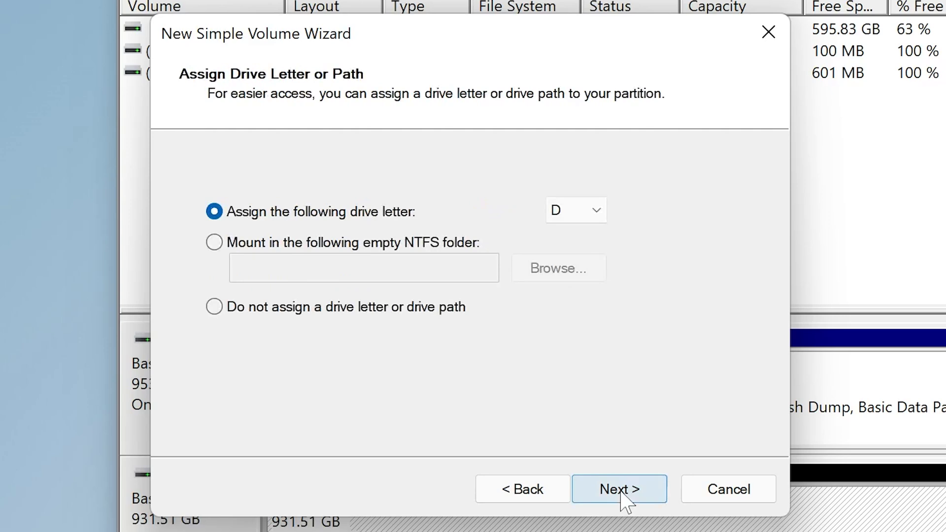
click(598, 211)
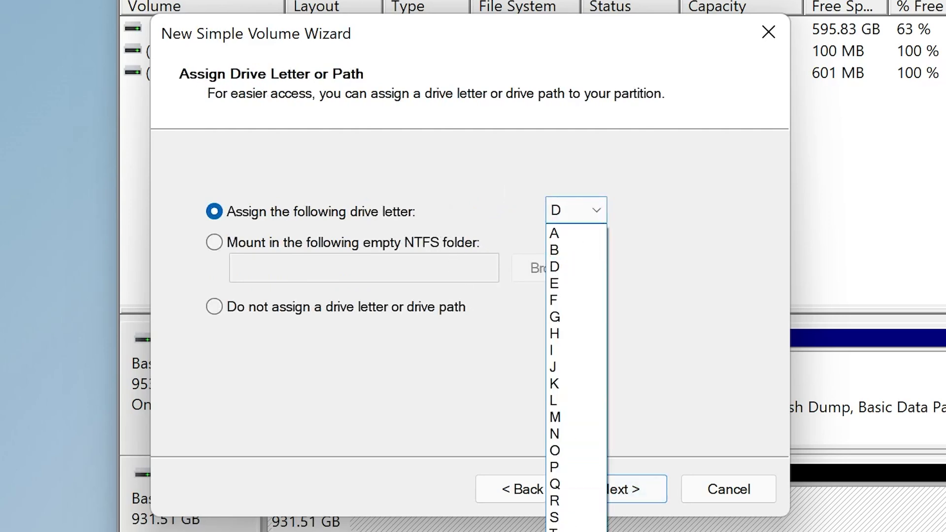
key(z)
key(Return)
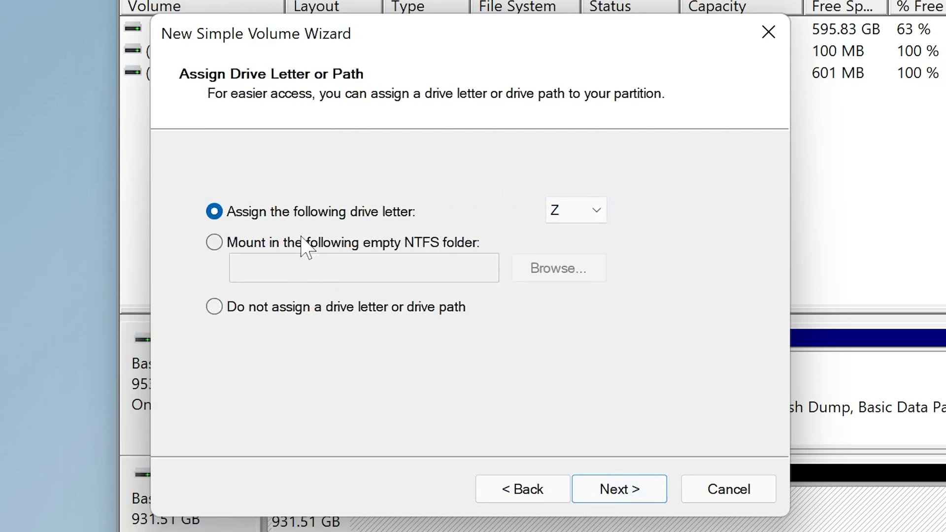
click(622, 490)
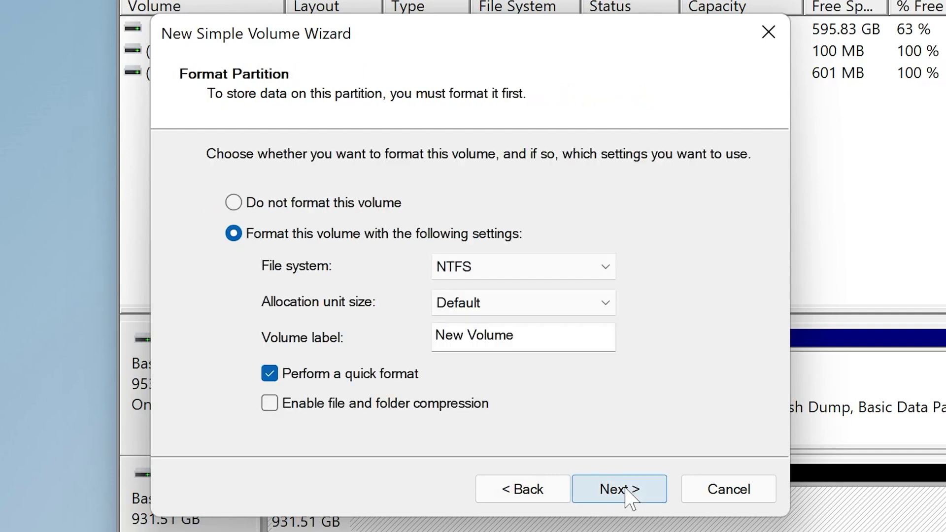
Step: Format it as FAT32 with the New Volume label cleared, then finish creating it
click(529, 269)
click(515, 309)
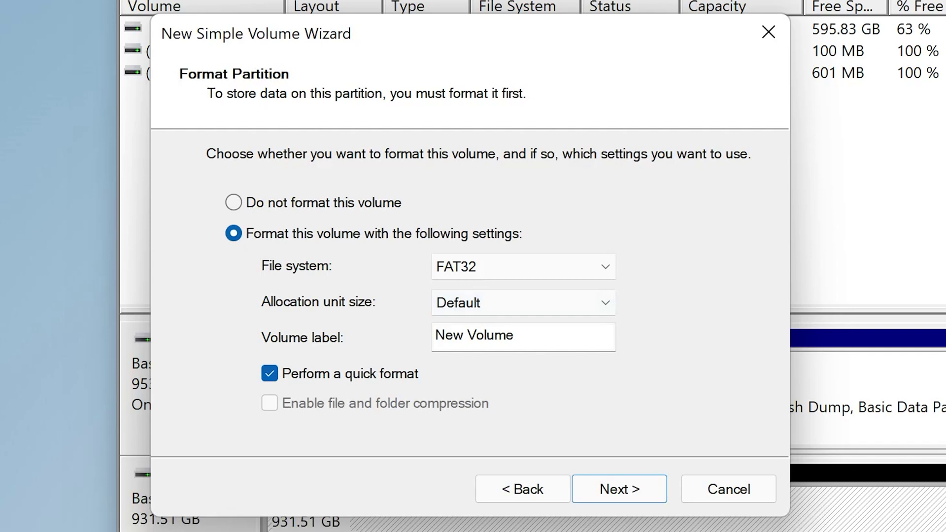
click(514, 335)
key(BackSpace)
key(BackSpace)
key(BackSpace)
key(BackSpace)
key(BackSpace)
key(BackSpace)
key(BackSpace)
key(BackSpace)
key(BackSpace)
key(BackSpace)
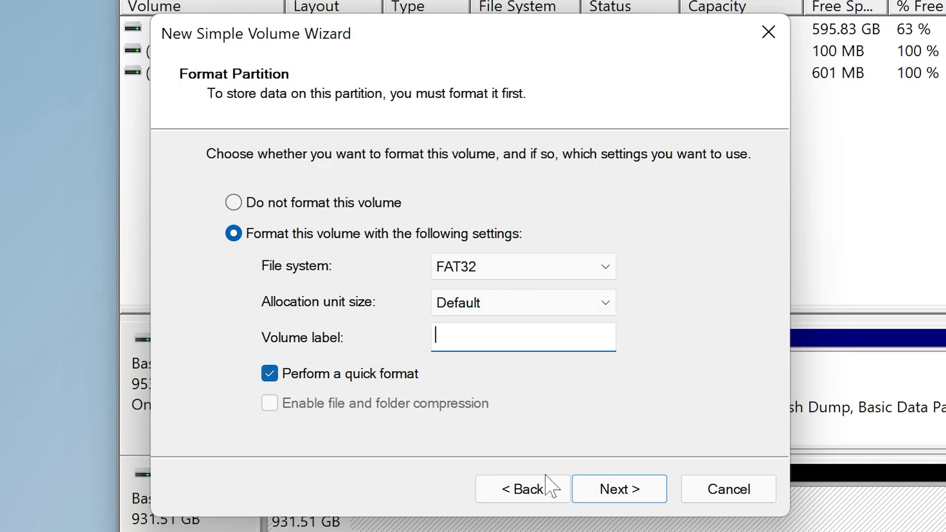
click(607, 495)
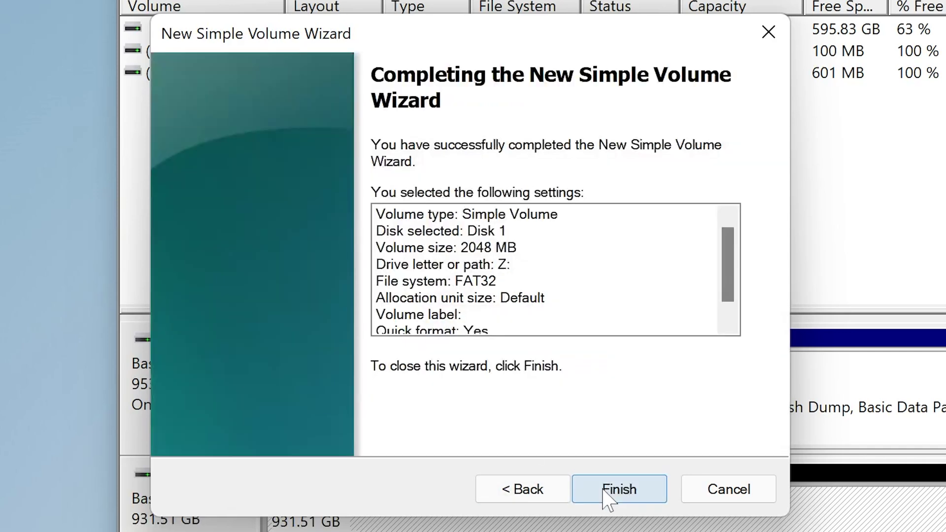
scroll(461, 268, down, 1)
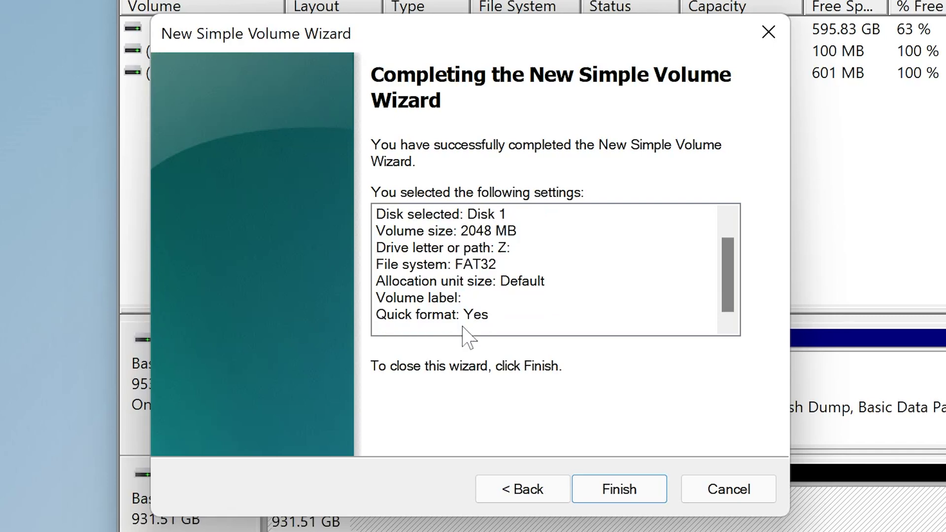
click(614, 496)
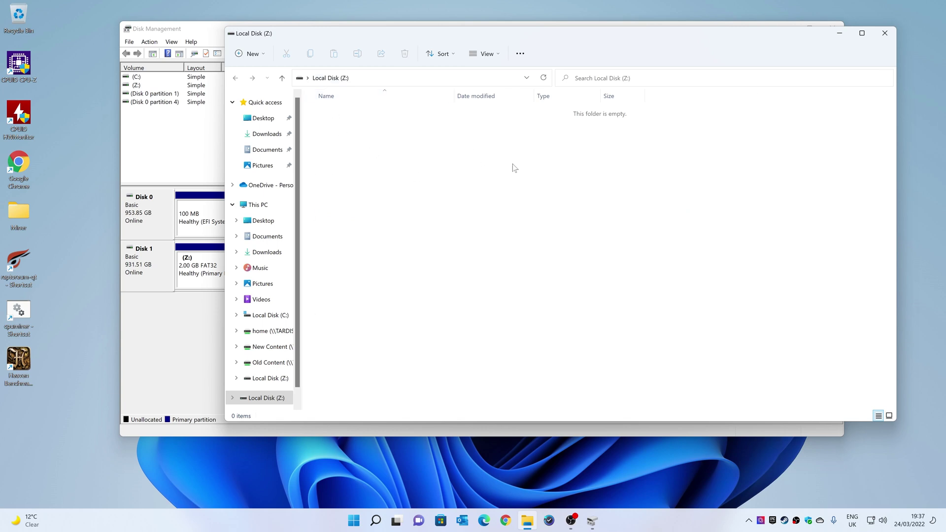
Step: Close the empty Local Disk (Z:) window to view the 2.00 GB FAT32 partition
click(884, 34)
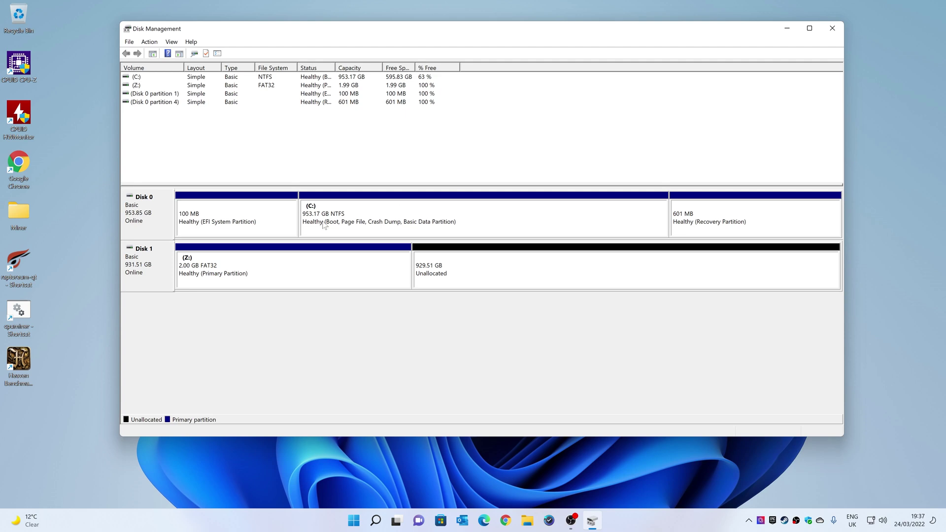